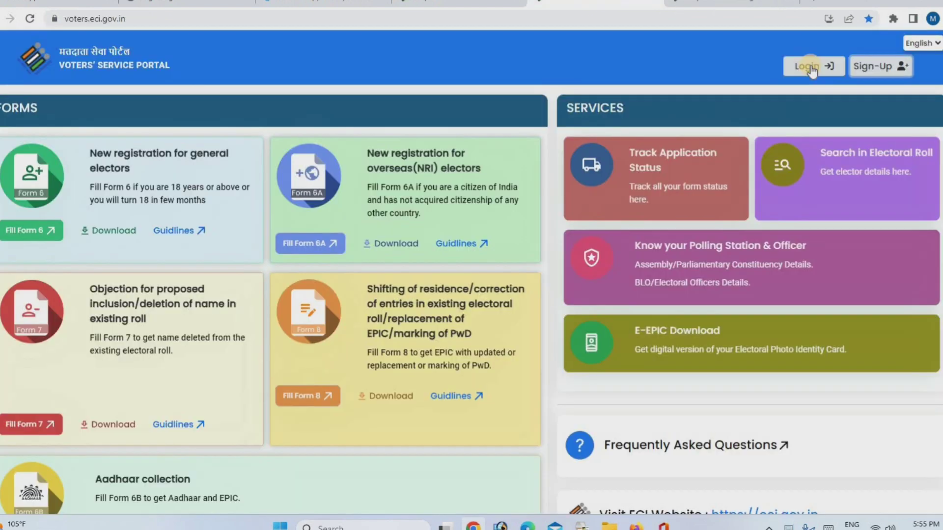
- Open the password recovery form from the login page and enter the registered mobile number for verification
{"action": "left_click", "coordinate": [811, 66]}
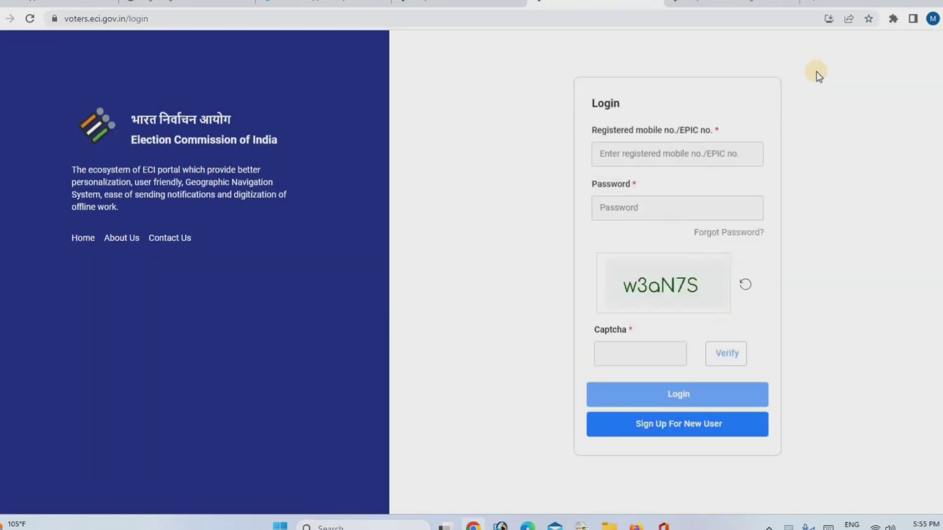
{"action": "left_click", "coordinate": [740, 233]}
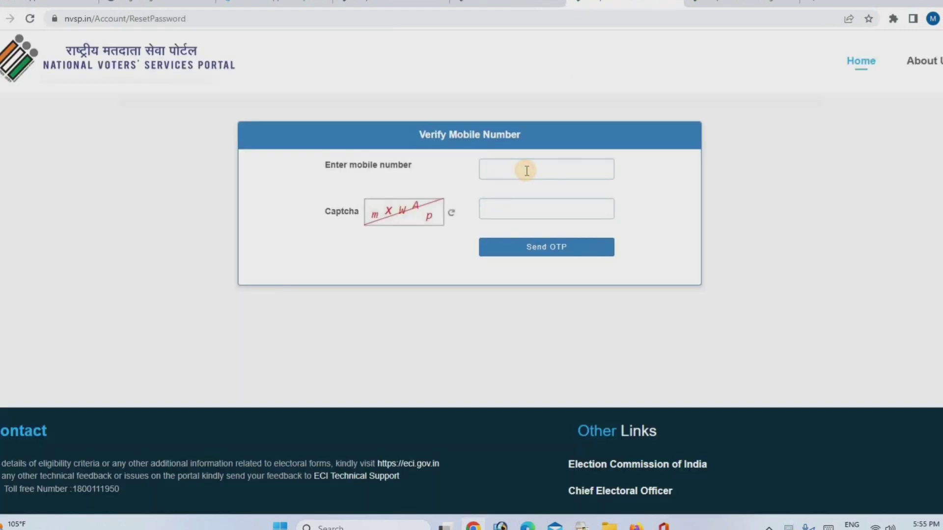
{"action": "left_click", "coordinate": [526, 170]}
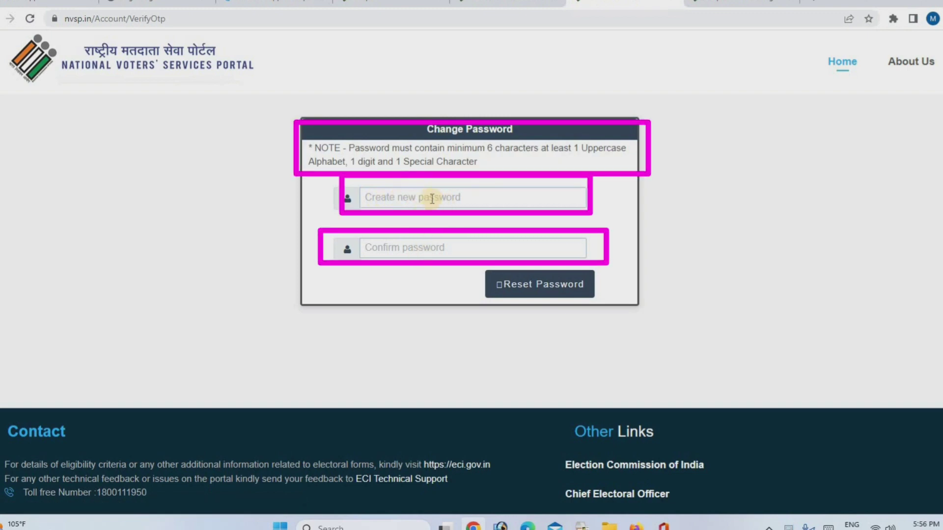
- Reset the account password with a new password and its confirmation, dismissing the browser's offer to save it
{"action": "mouse_move", "coordinate": [348, 147]}
{"action": "left_mouse_down"}
{"action": "mouse_move", "coordinate": [484, 164]}
{"action": "mouse_move", "coordinate": [486, 148]}
{"action": "left_mouse_up"}
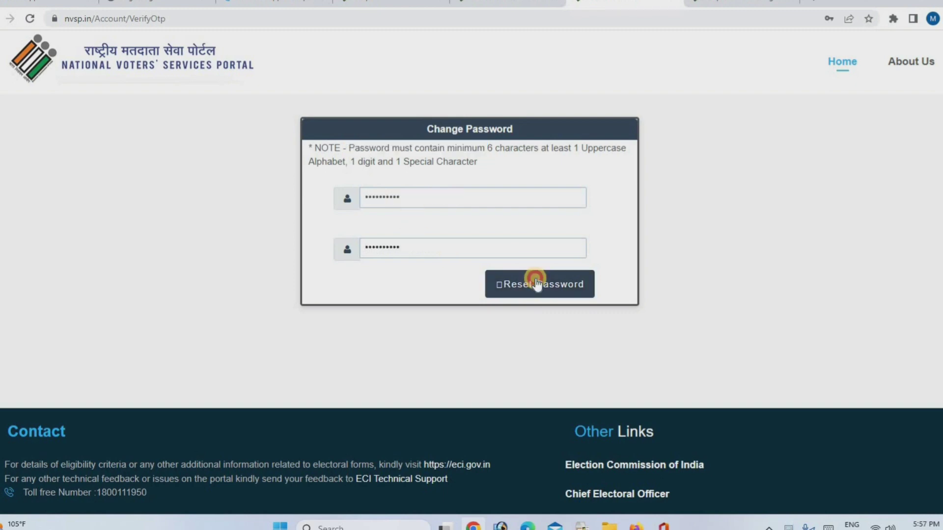
{"action": "left_click", "coordinate": [536, 283]}
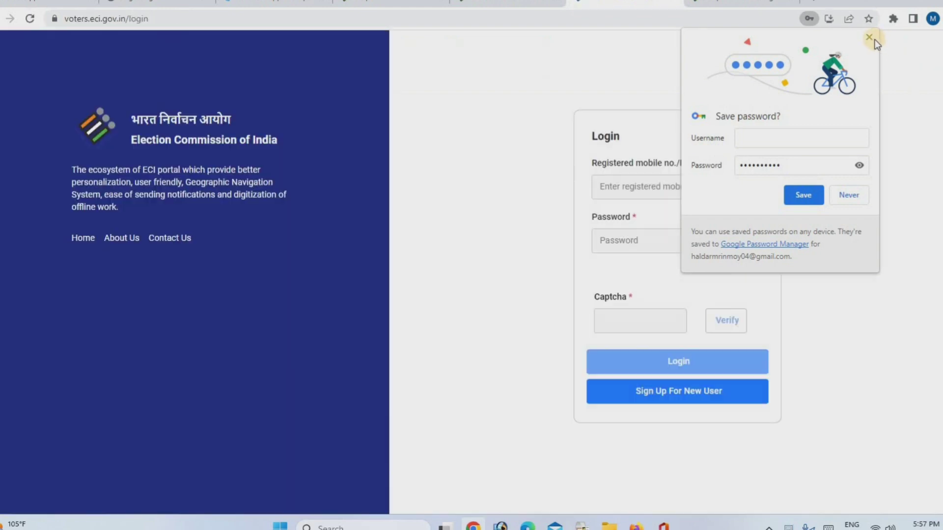
{"action": "left_click", "coordinate": [870, 38]}
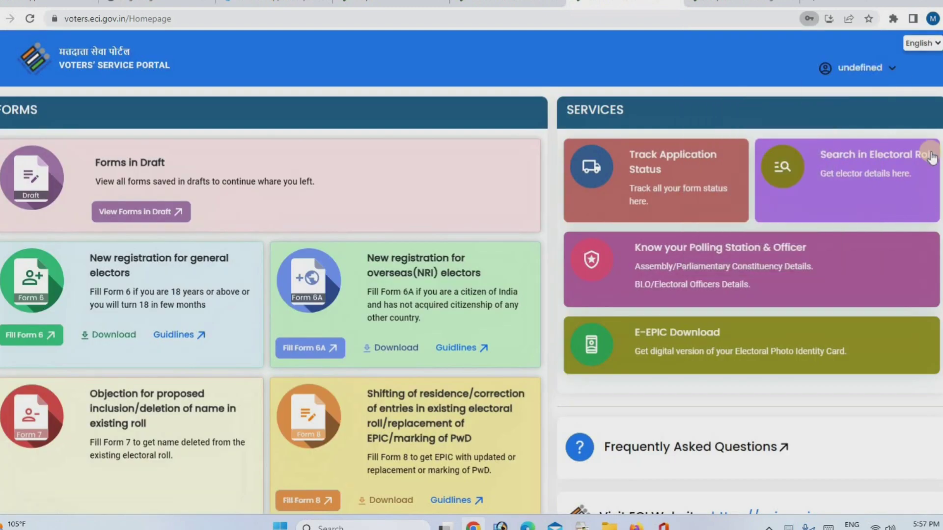
{"action": "left_click", "coordinate": [886, 68]}
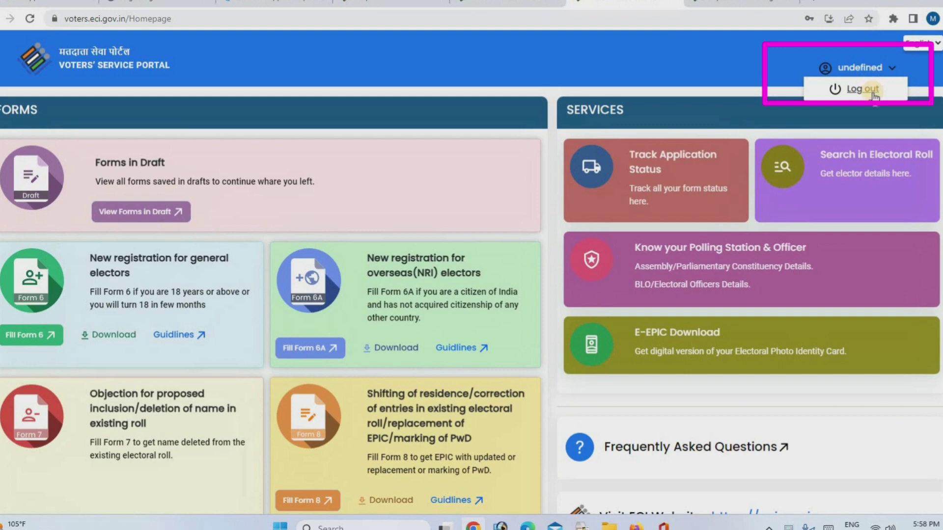
{"action": "left_click", "coordinate": [623, 62]}
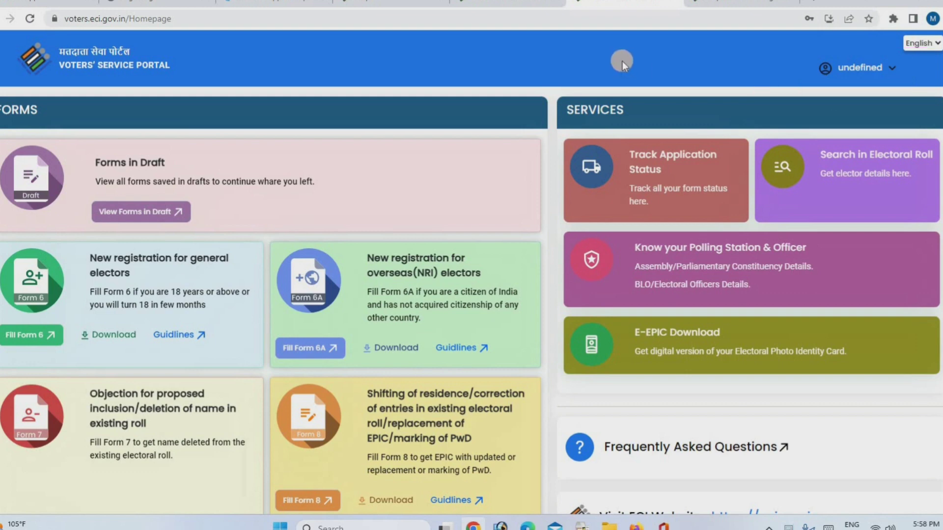
- Open Form 8 for shifting of residence or correction of entries in the existing electoral roll
{"action": "scroll", "coordinate": [622, 61], "scroll_direction": "down", "scroll_amount": 1}
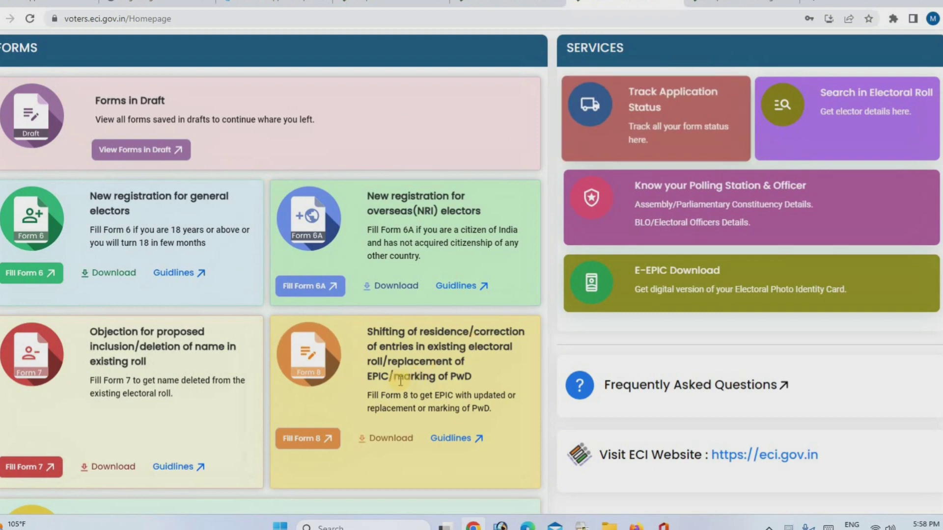
{"action": "left_click_drag", "start_coordinate": [367, 332], "coordinate": [493, 332]}
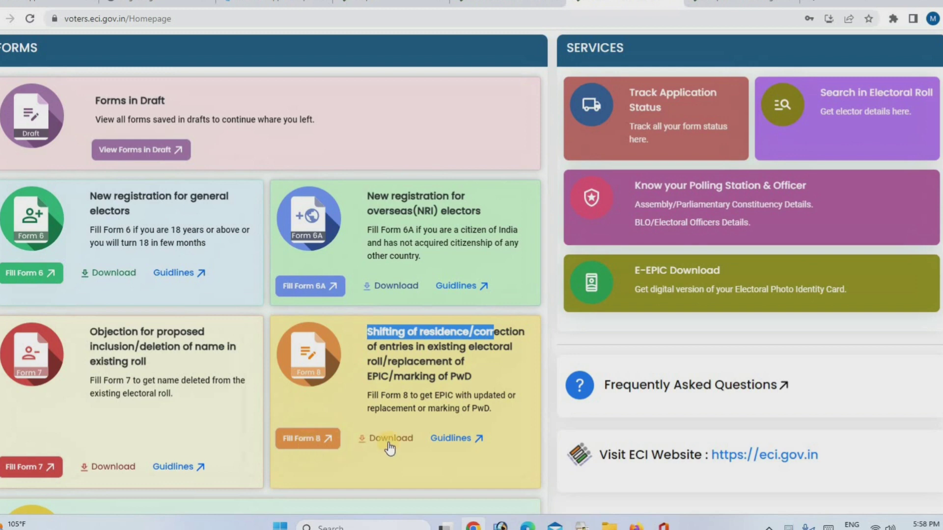
{"action": "left_click", "coordinate": [303, 438]}
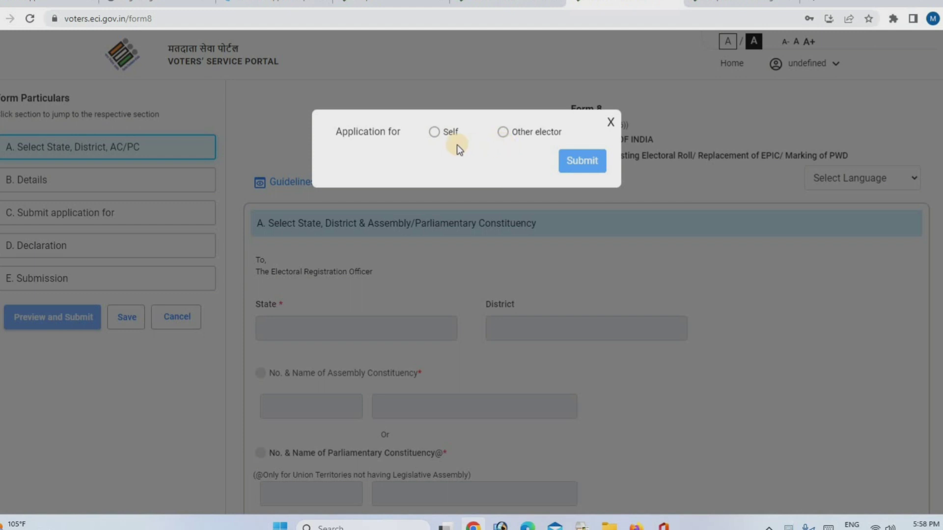
- Apply for another elector by submitting the EPIC number, and choose Correction of Entries in Existing Electoral Roll as the application type
{"action": "left_click", "coordinate": [503, 133]}
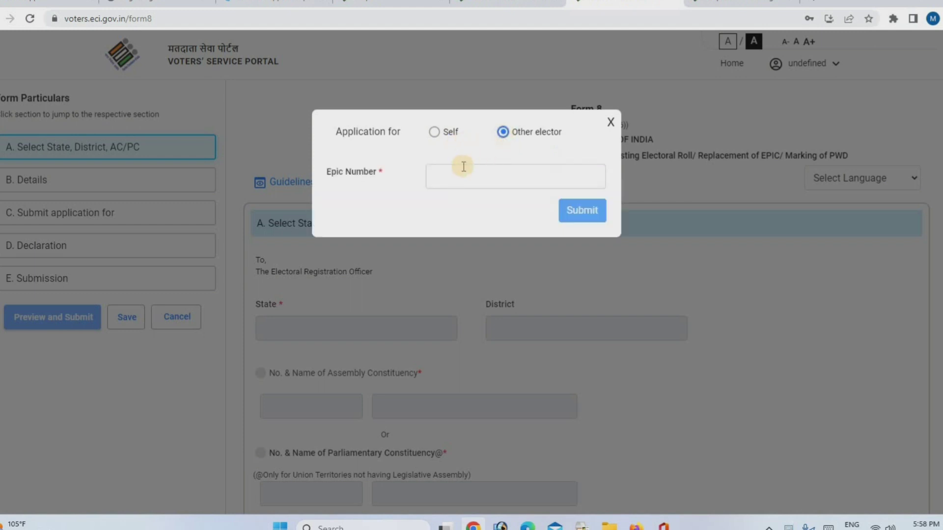
{"action": "left_click", "coordinate": [451, 170]}
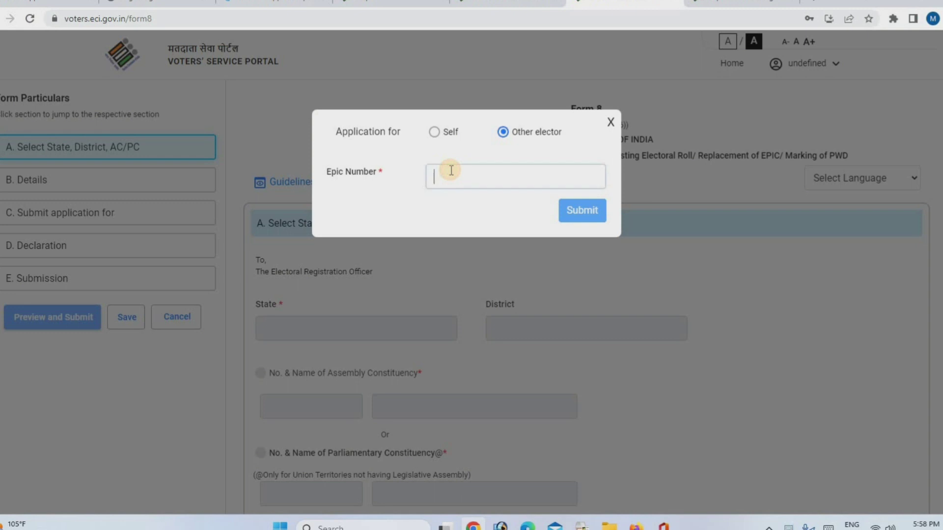
{"action": "left_click", "coordinate": [577, 206]}
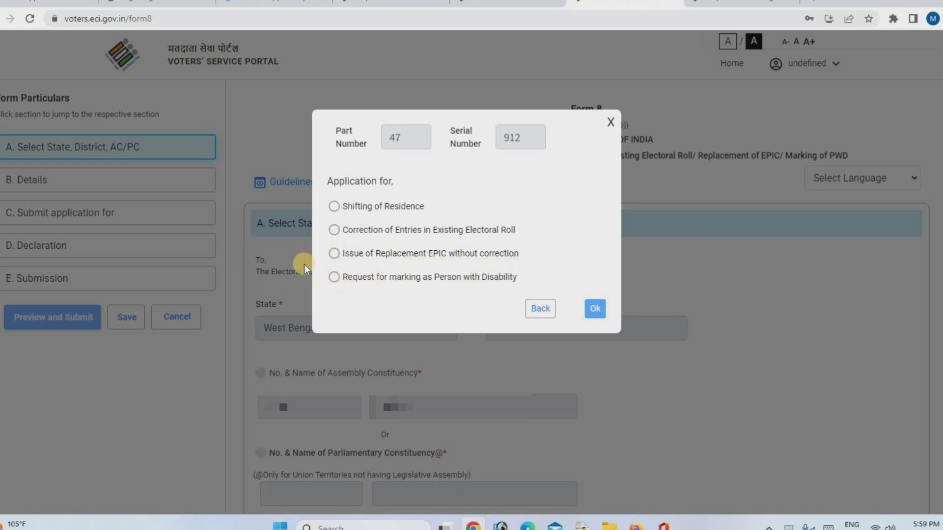
{"action": "left_click", "coordinate": [334, 229]}
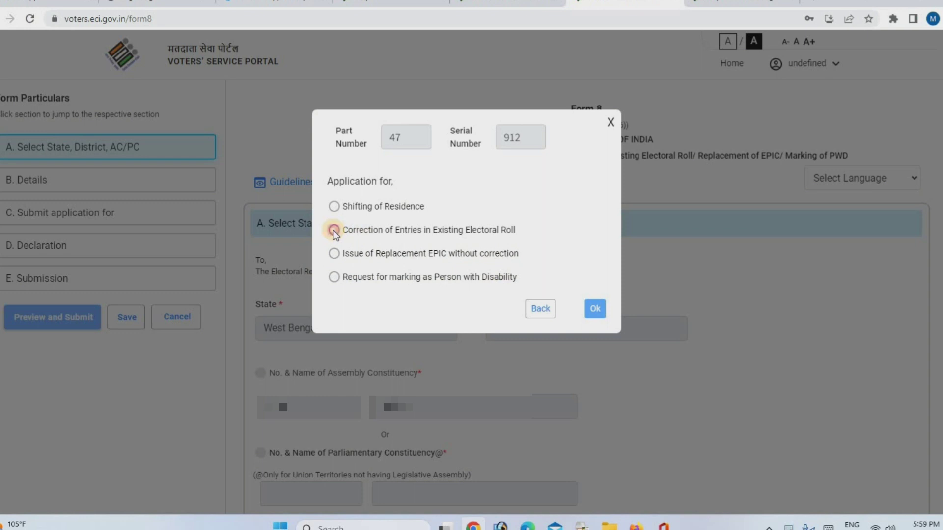
{"action": "left_click", "coordinate": [592, 313]}
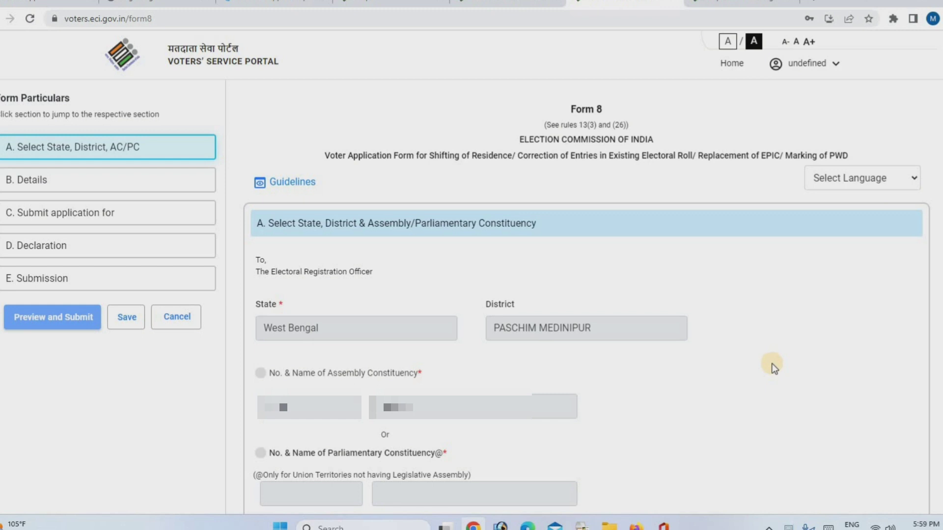
- Mark Name, Relation type, Relative's Name and Mobile Number as the entries to correct in the electoral roll
{"action": "scroll", "coordinate": [774, 368], "scroll_direction": "down", "scroll_amount": 8}
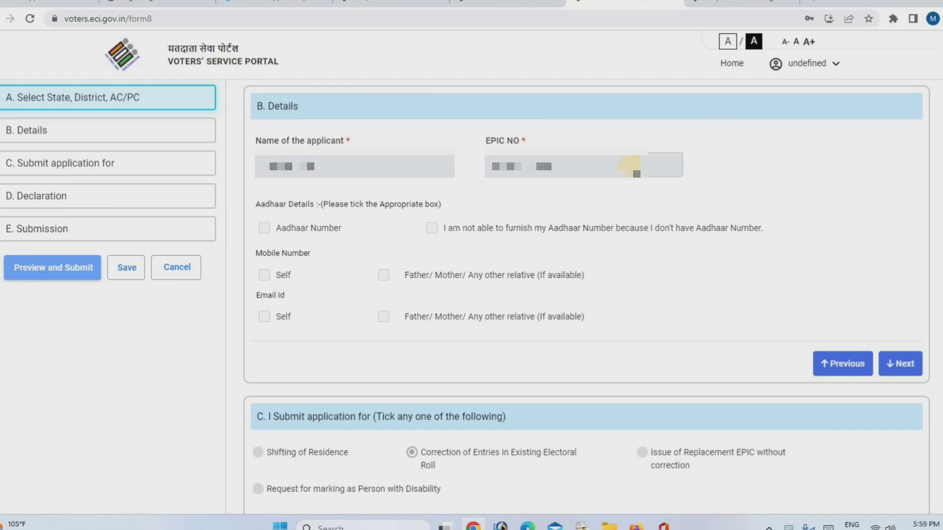
{"action": "scroll", "coordinate": [582, 399], "scroll_direction": "down", "scroll_amount": 5}
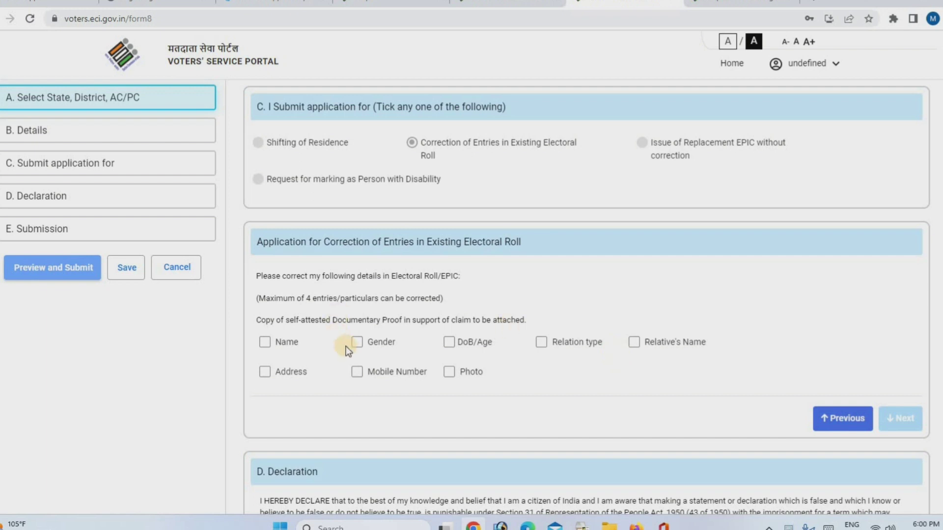
{"action": "left_click", "coordinate": [261, 342]}
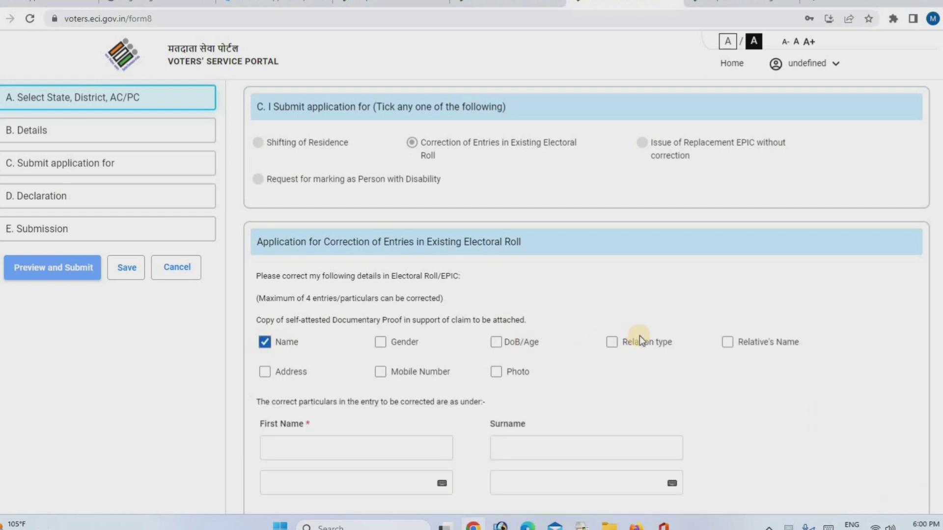
{"action": "left_click", "coordinate": [611, 341]}
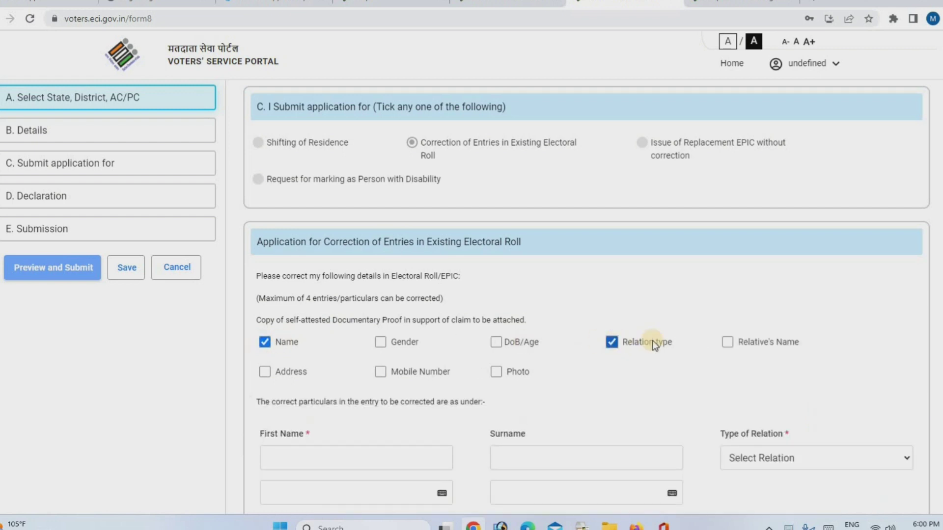
{"action": "left_click", "coordinate": [729, 342]}
{"action": "left_click", "coordinate": [457, 370]}
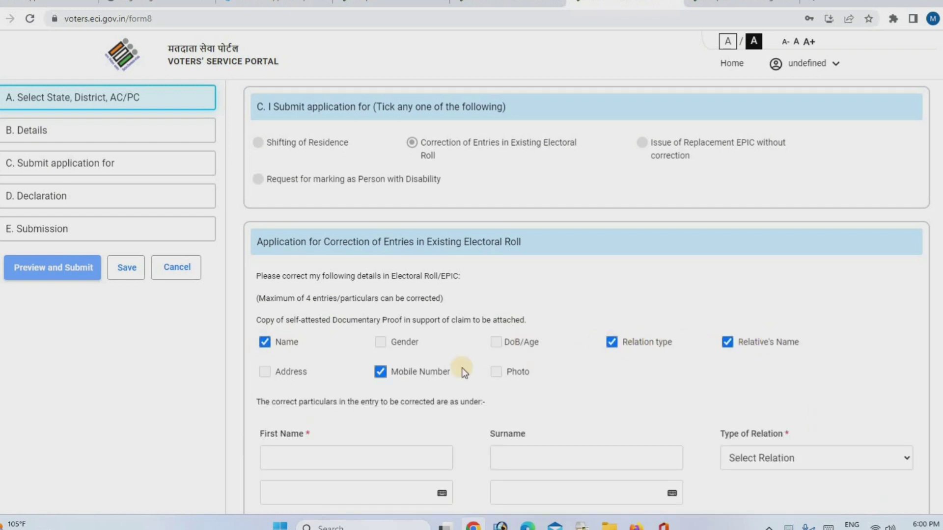
{"action": "left_click", "coordinate": [380, 372]}
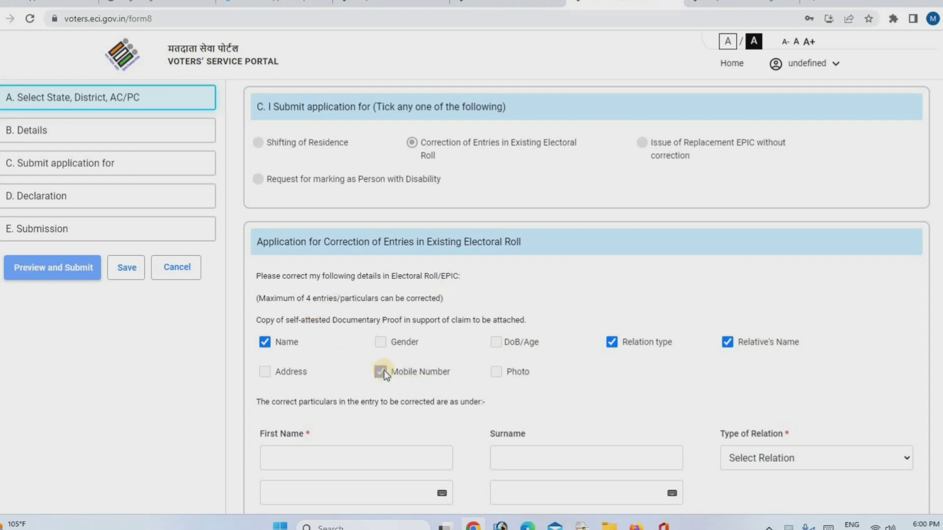
{"action": "left_click", "coordinate": [379, 371]}
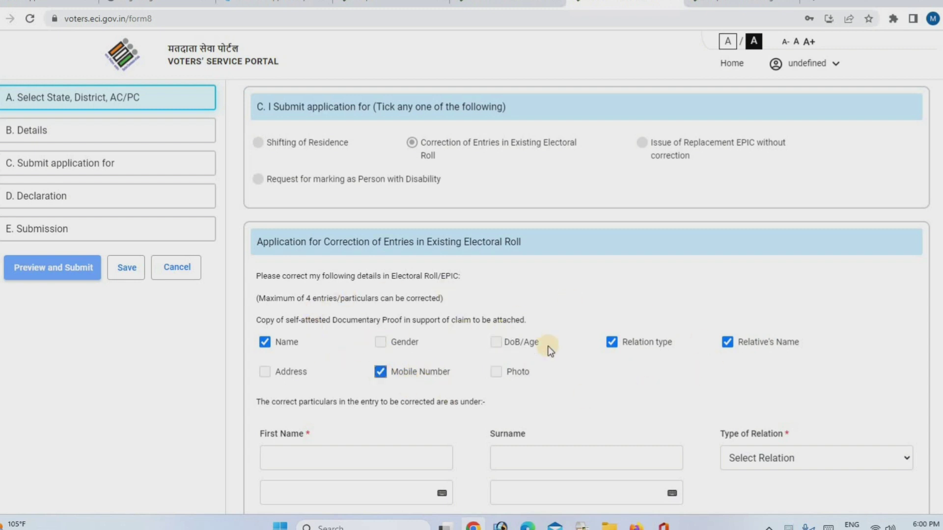
{"action": "left_click", "coordinate": [381, 371]}
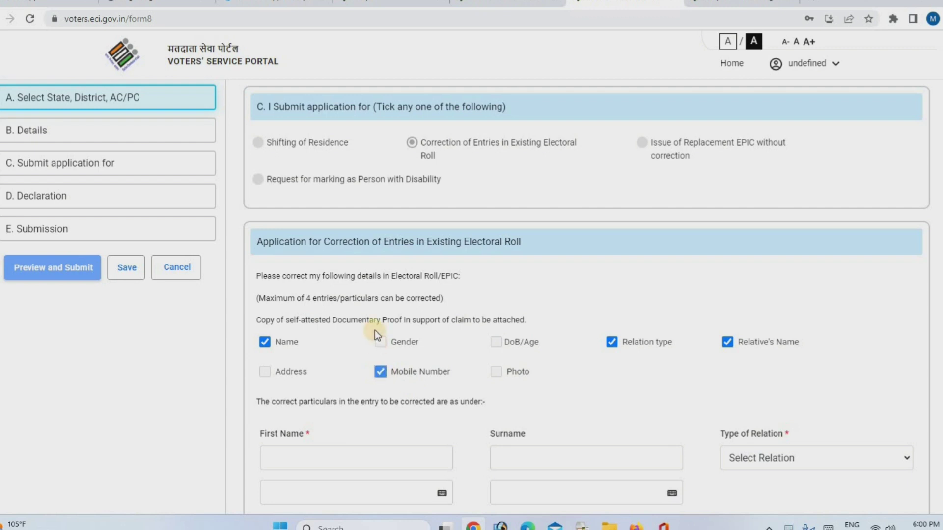
{"action": "left_click", "coordinate": [380, 342]}
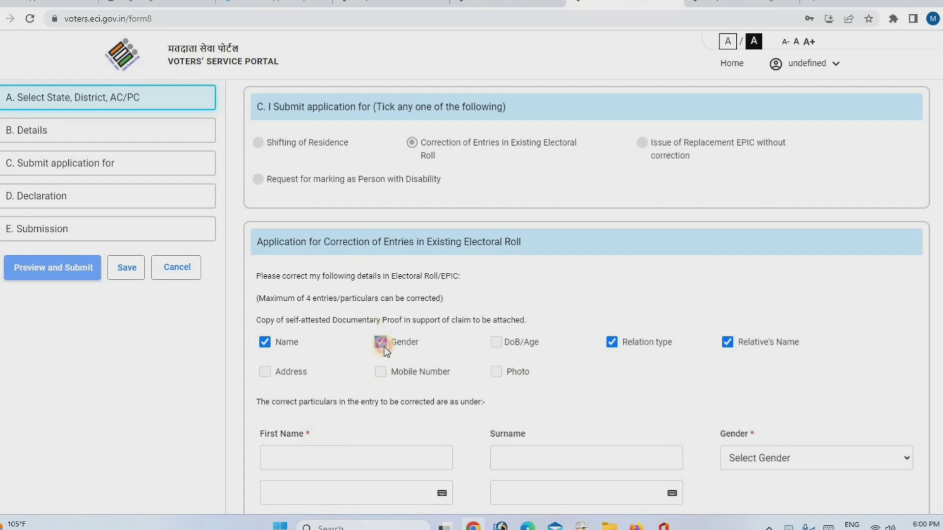
{"action": "left_click", "coordinate": [382, 344]}
{"action": "left_click", "coordinate": [381, 371]}
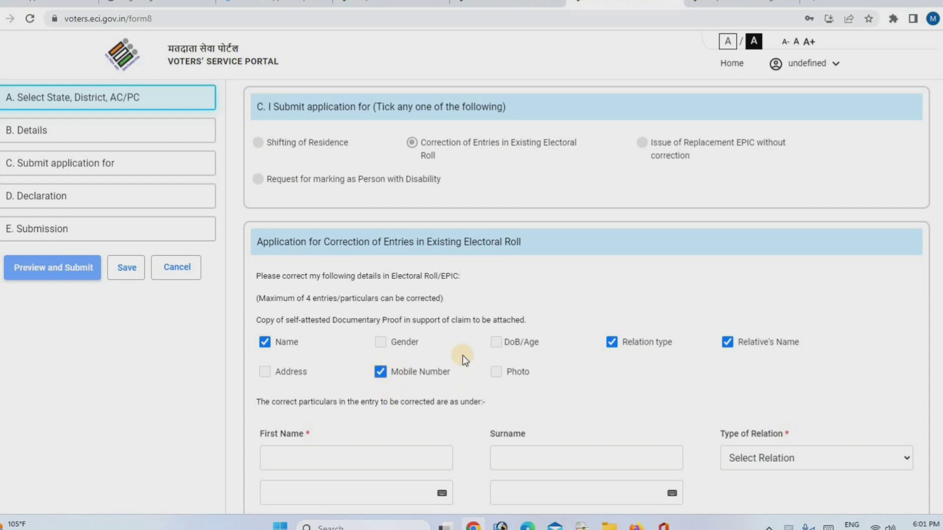
{"action": "left_click", "coordinate": [381, 371]}
- Set the Type of Relation in the corrected particulars to Husband
{"action": "scroll", "coordinate": [494, 370], "scroll_direction": "down", "scroll_amount": 6}
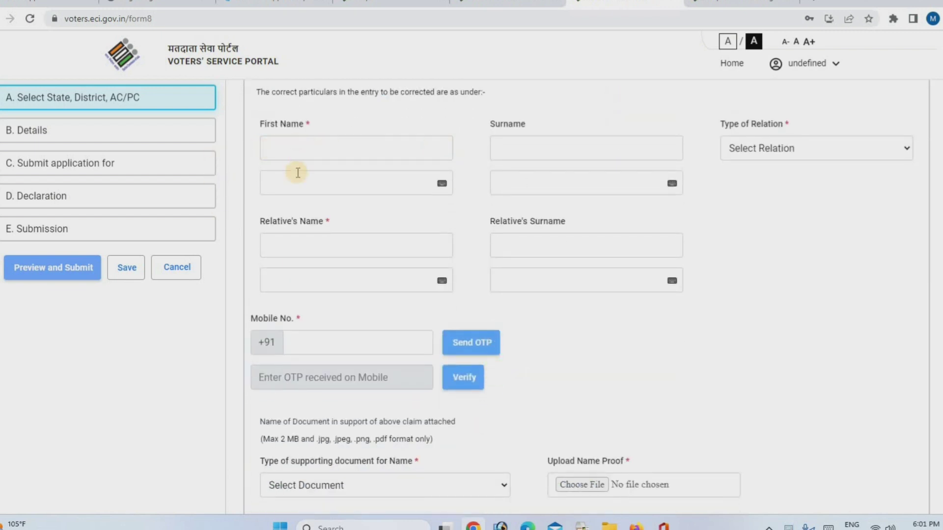
{"action": "scroll", "coordinate": [465, 318], "scroll_direction": "up", "scroll_amount": 1}
{"action": "left_click", "coordinate": [761, 210]}
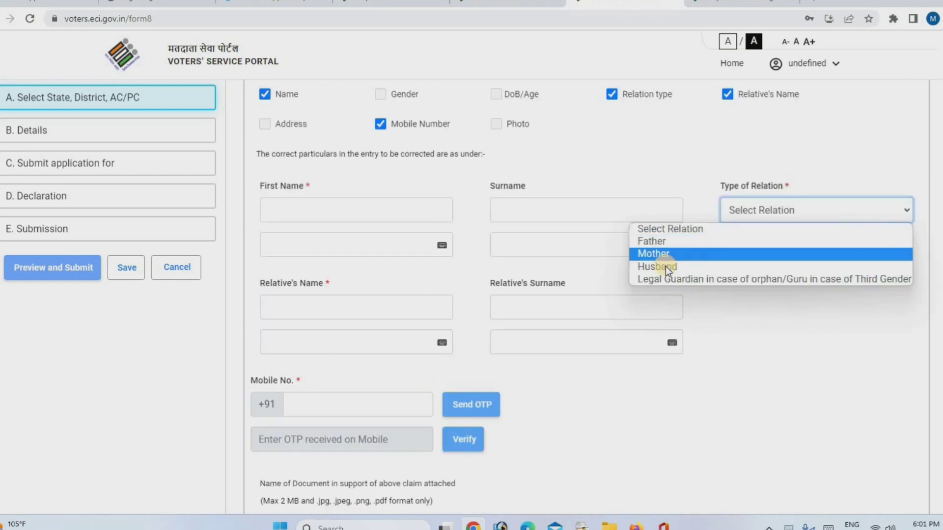
{"action": "left_click", "coordinate": [666, 266]}
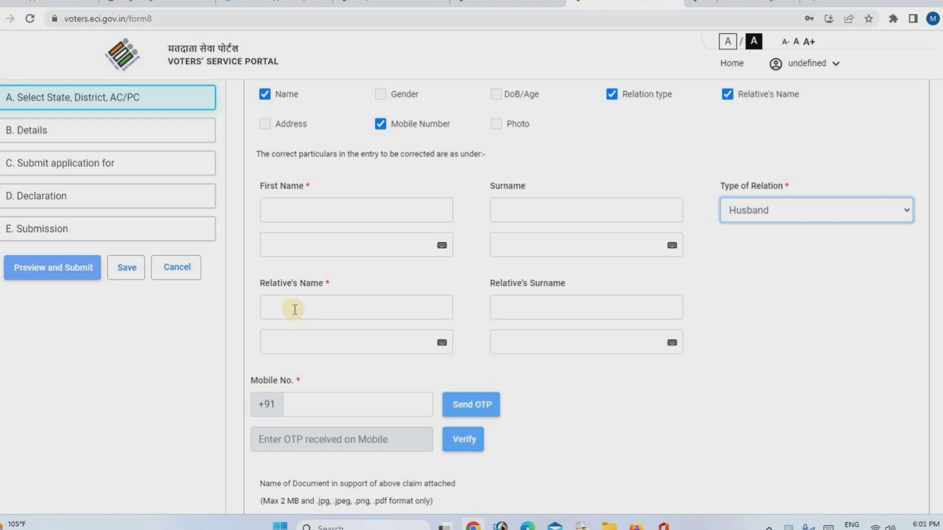
- Go through the First Name and Surname fields and answer the EPIC printing confirmation
{"action": "left_click", "coordinate": [277, 208]}
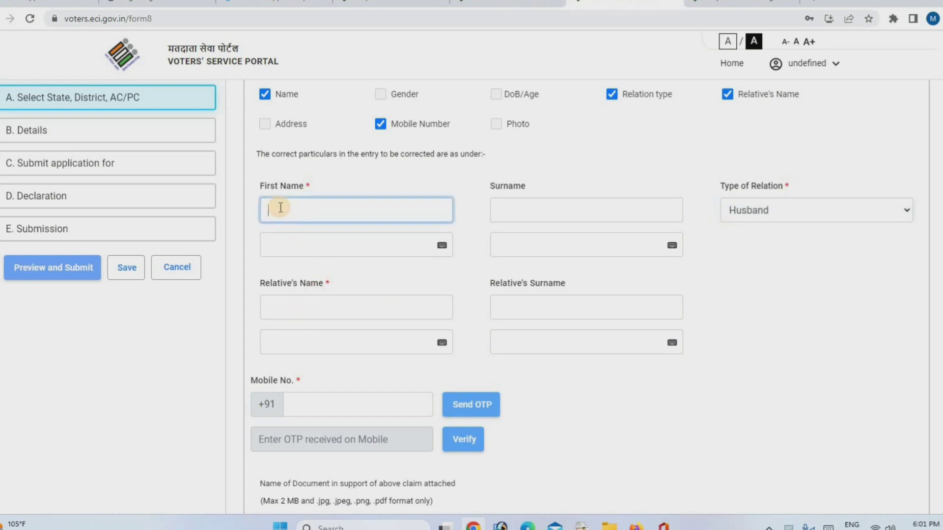
{"action": "left_click", "coordinate": [579, 211]}
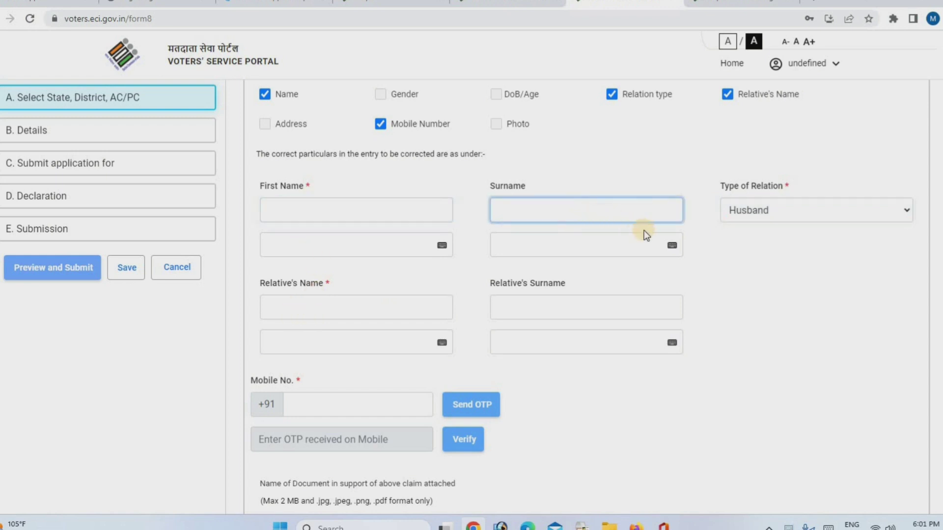
{"action": "left_click", "coordinate": [663, 246]}
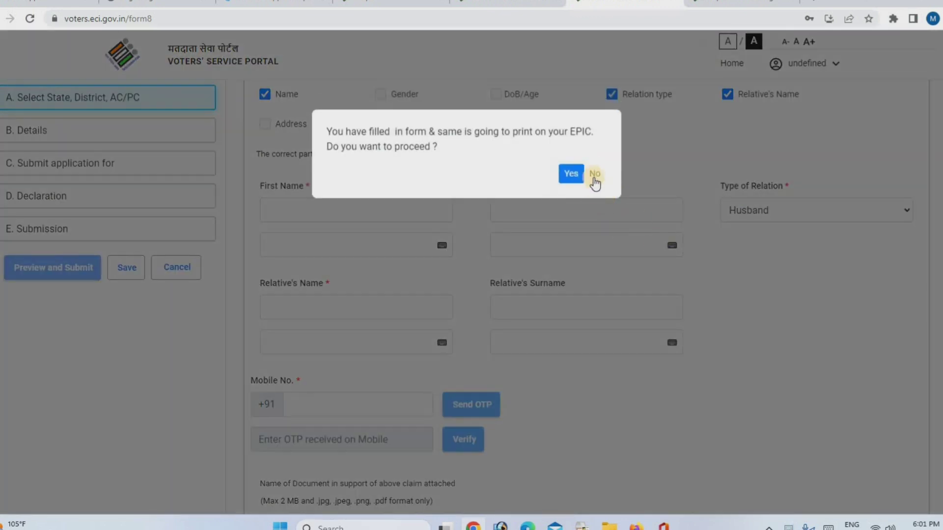
{"action": "left_click", "coordinate": [573, 173]}
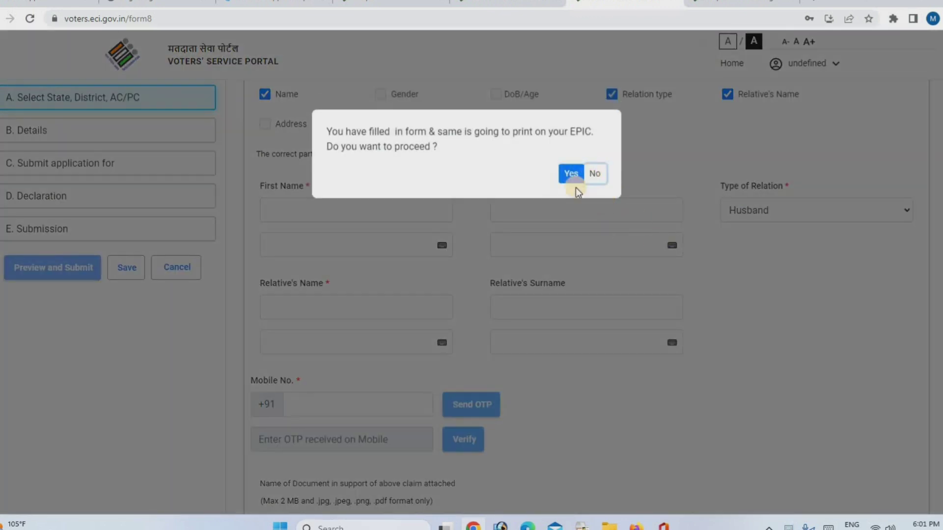
- Choose Aadhaar Card as the supporting document for Name, Relation Type and Relation Name
{"action": "scroll", "coordinate": [364, 311], "scroll_direction": "down", "scroll_amount": 8}
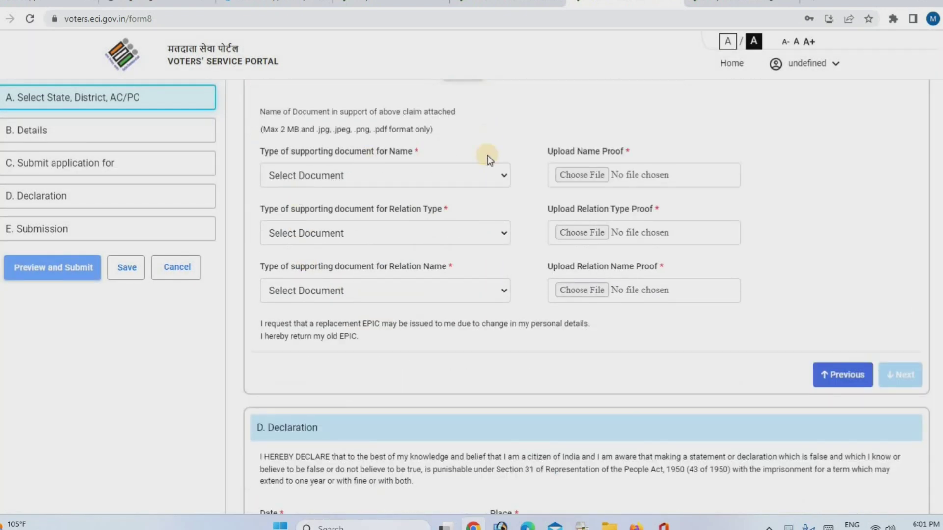
{"action": "left_click_drag", "start_coordinate": [542, 153], "coordinate": [626, 153]}
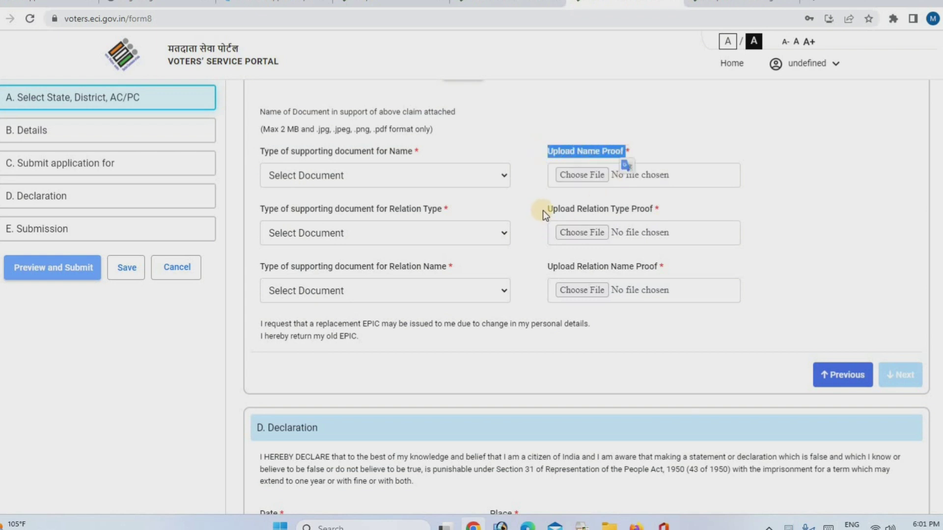
{"action": "left_click_drag", "start_coordinate": [546, 210], "coordinate": [644, 209]}
{"action": "left_click", "coordinate": [325, 174]}
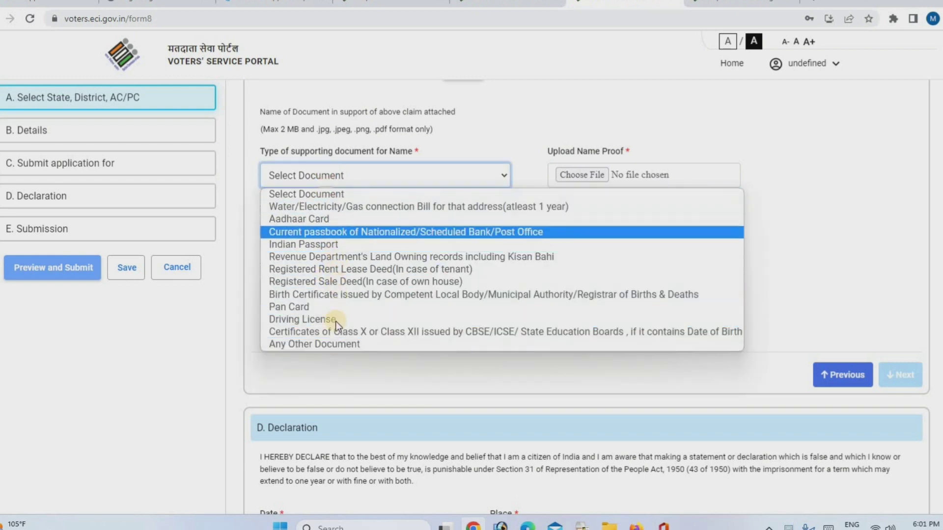
{"action": "left_click", "coordinate": [308, 221]}
{"action": "left_click", "coordinate": [317, 239]}
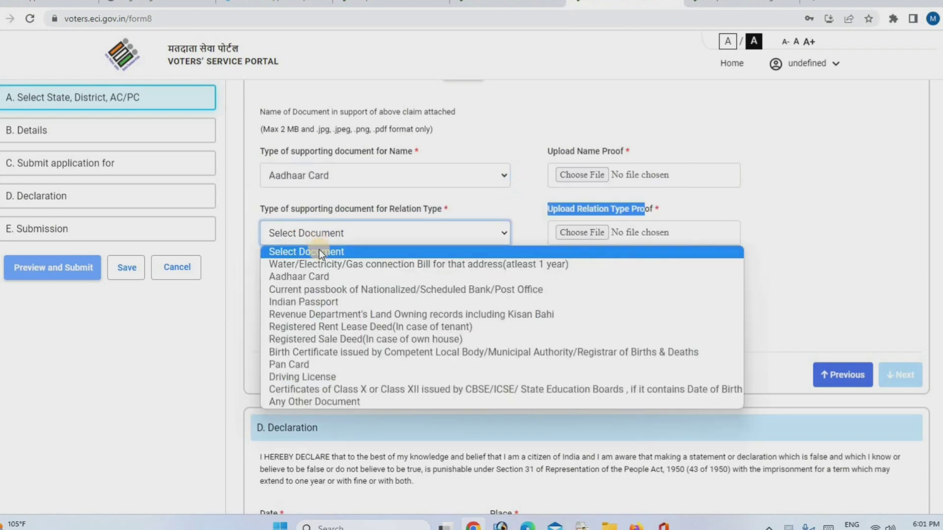
{"action": "left_click", "coordinate": [312, 279]}
{"action": "left_click", "coordinate": [311, 290]}
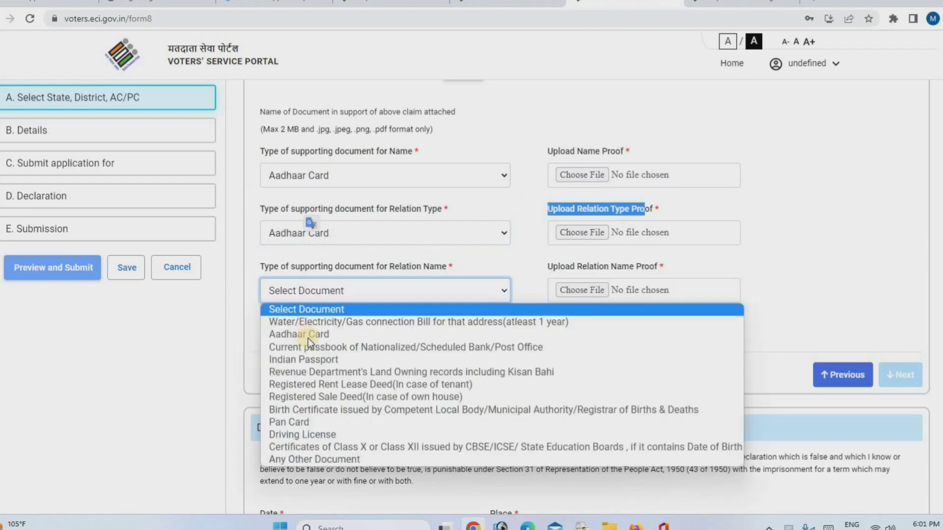
{"action": "left_click", "coordinate": [308, 338]}
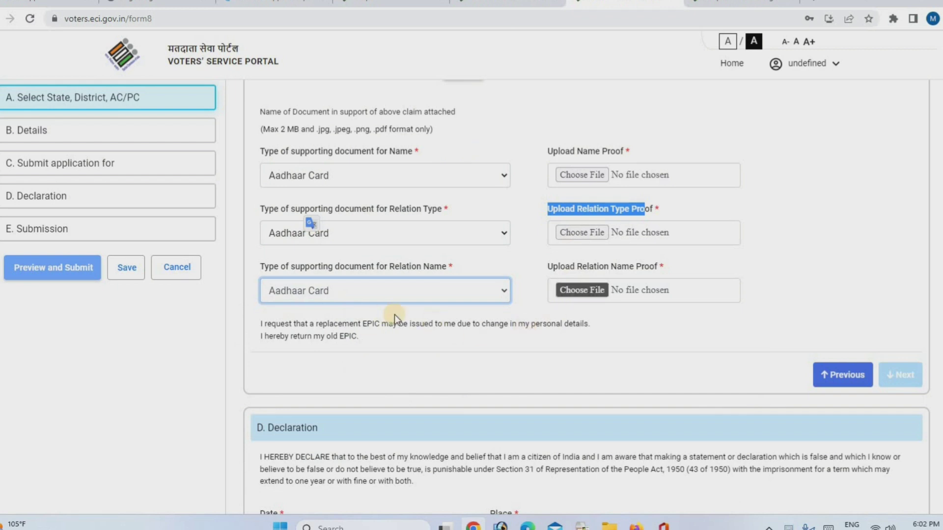
- Complete the supporting-document section, fill in the Place in the Declaration and proceed to Submission
{"action": "scroll", "coordinate": [465, 352], "scroll_direction": "down", "scroll_amount": 4}
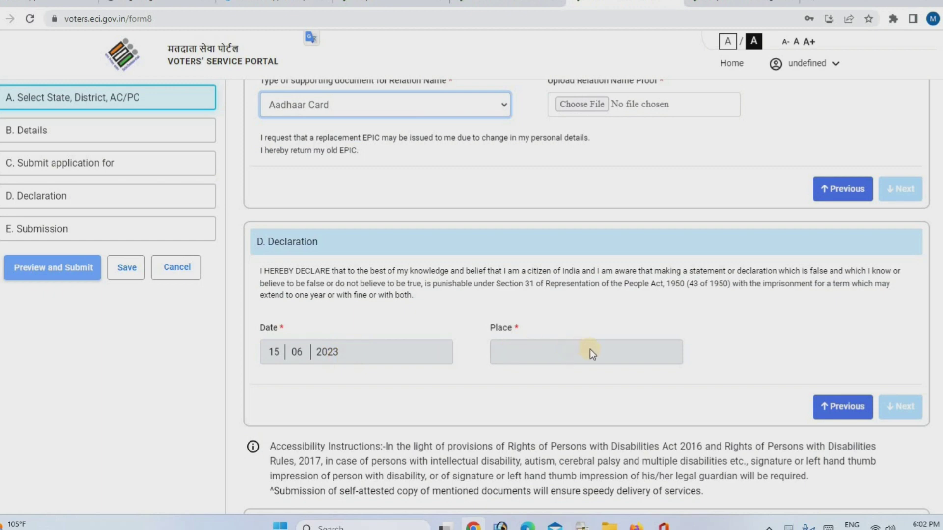
{"action": "scroll", "coordinate": [440, 384], "scroll_direction": "down", "scroll_amount": 3}
{"action": "scroll", "coordinate": [441, 384], "scroll_direction": "down", "scroll_amount": 3}
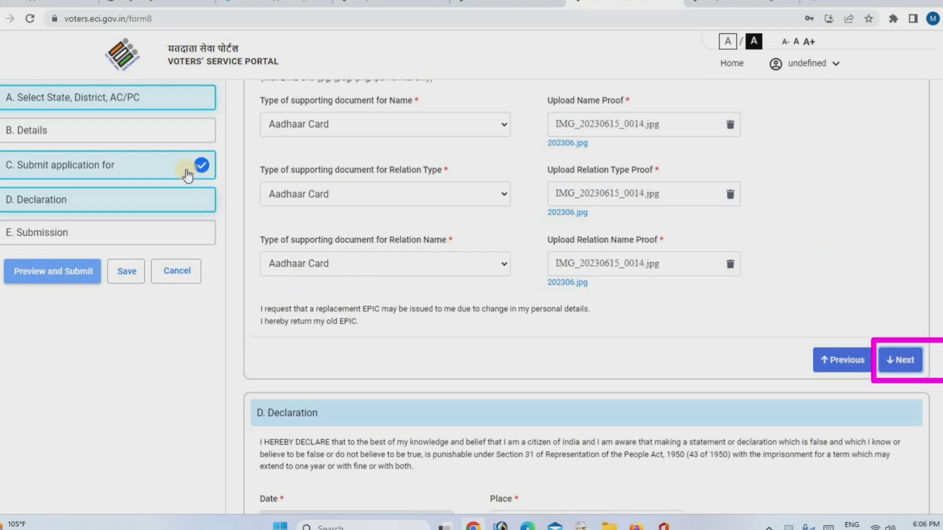
{"action": "left_click", "coordinate": [895, 361]}
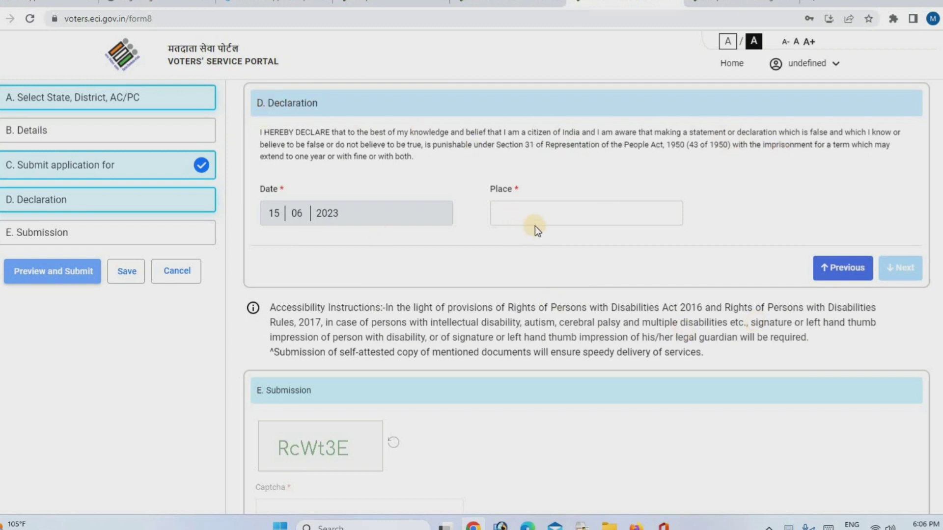
{"action": "left_click", "coordinate": [549, 216]}
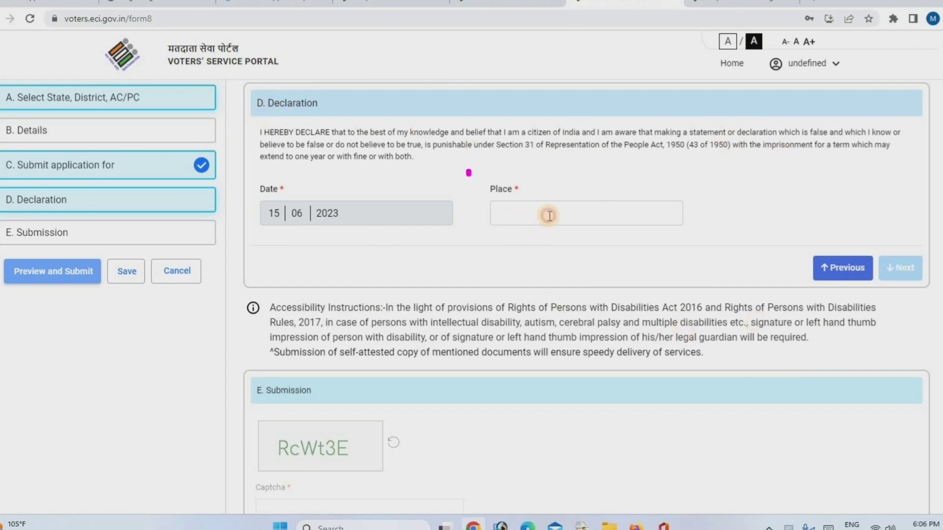
{"action": "left_click", "coordinate": [880, 269]}
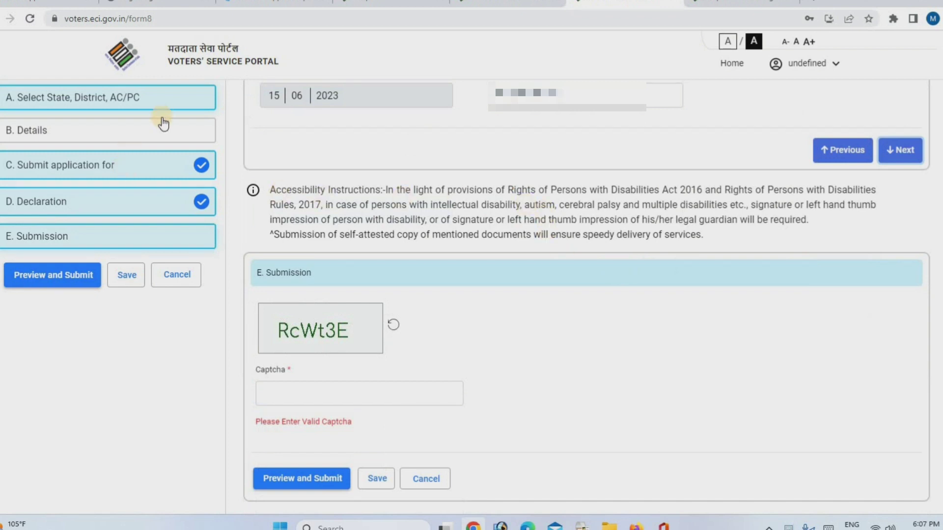
- Return to the incomplete Details section of the form and mark it as completed
{"action": "left_click", "coordinate": [117, 277]}
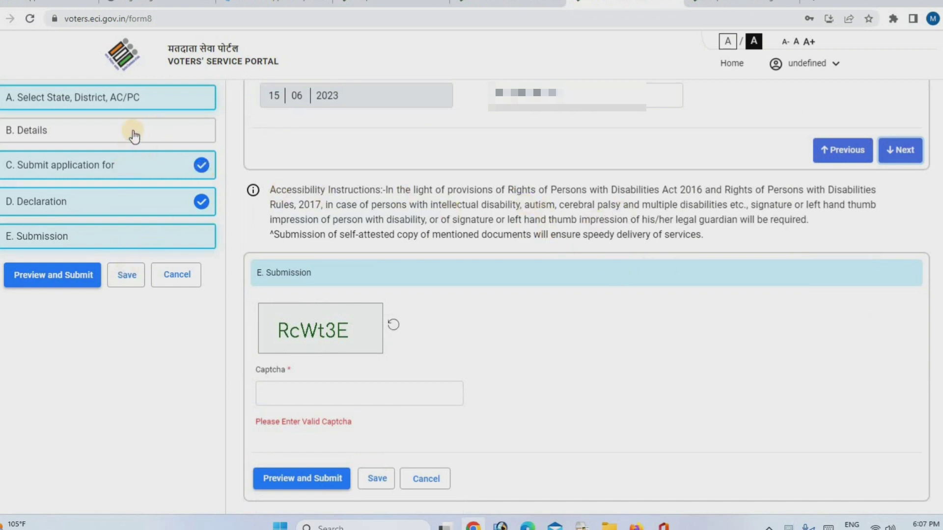
{"action": "scroll", "coordinate": [102, 158], "scroll_direction": "up", "scroll_amount": 5}
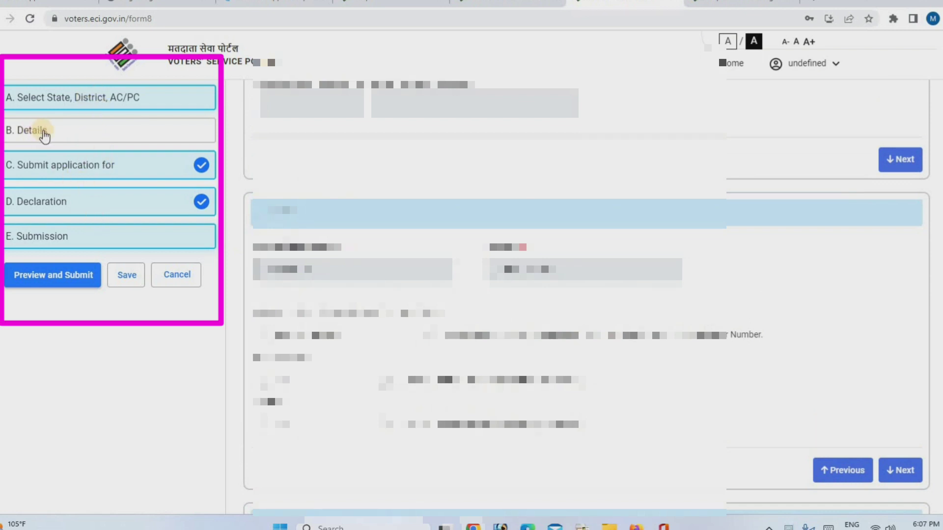
{"action": "scroll", "coordinate": [115, 149], "scroll_direction": "down", "scroll_amount": 1}
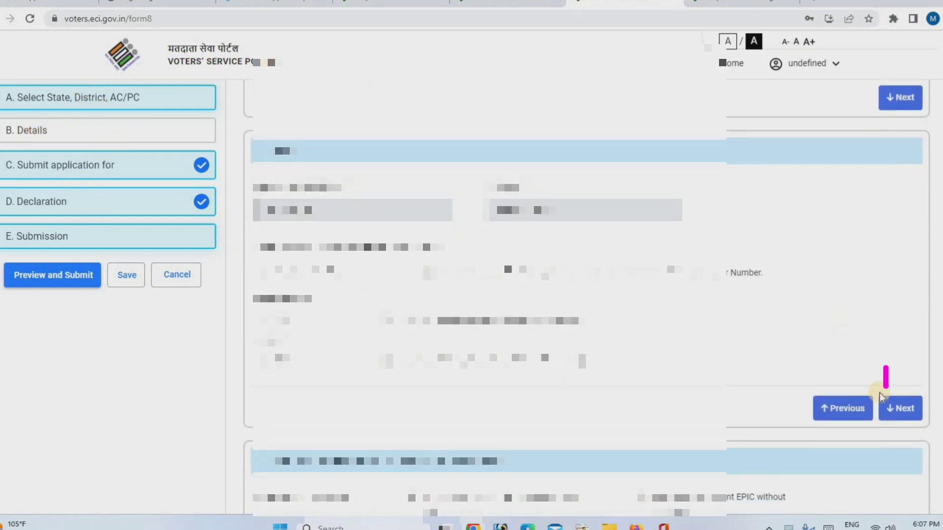
{"action": "left_click", "coordinate": [899, 412]}
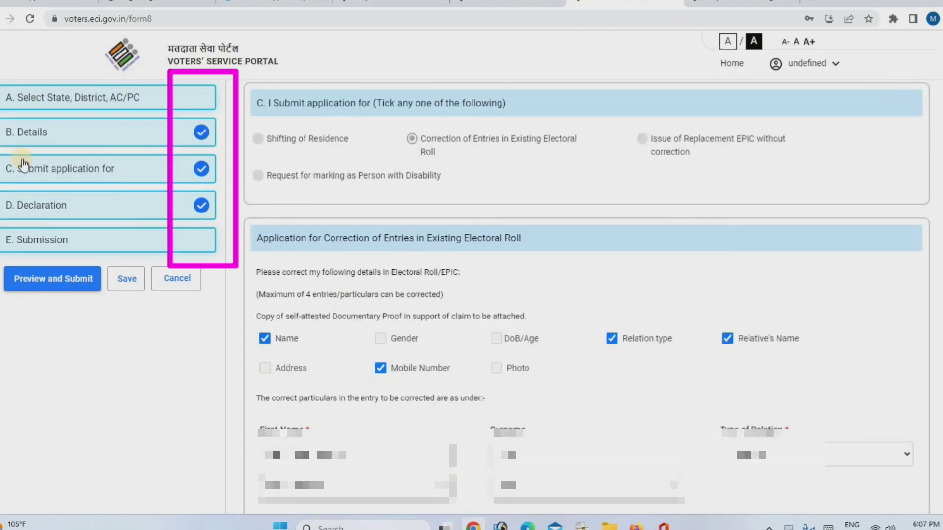
- Fill in the captcha in the Submission section and bring up the preview of the completed form
{"action": "scroll", "coordinate": [602, 323], "scroll_direction": "down", "scroll_amount": 15}
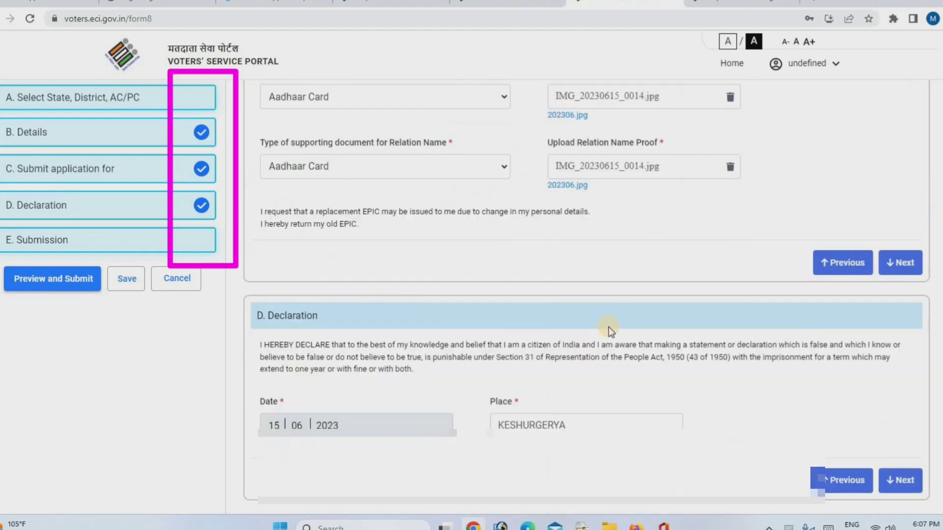
{"action": "scroll", "coordinate": [608, 327], "scroll_direction": "down", "scroll_amount": 2}
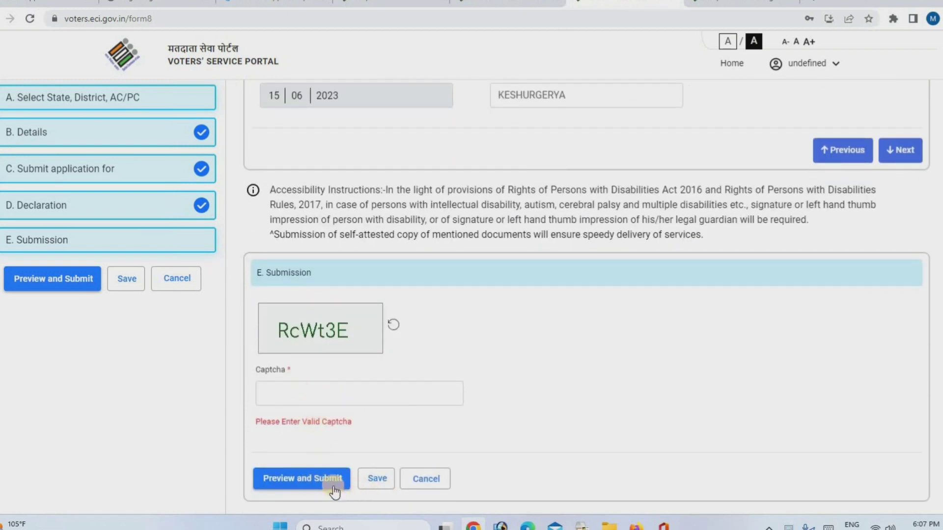
{"action": "left_click", "coordinate": [312, 481]}
{"action": "left_click", "coordinate": [301, 391]}
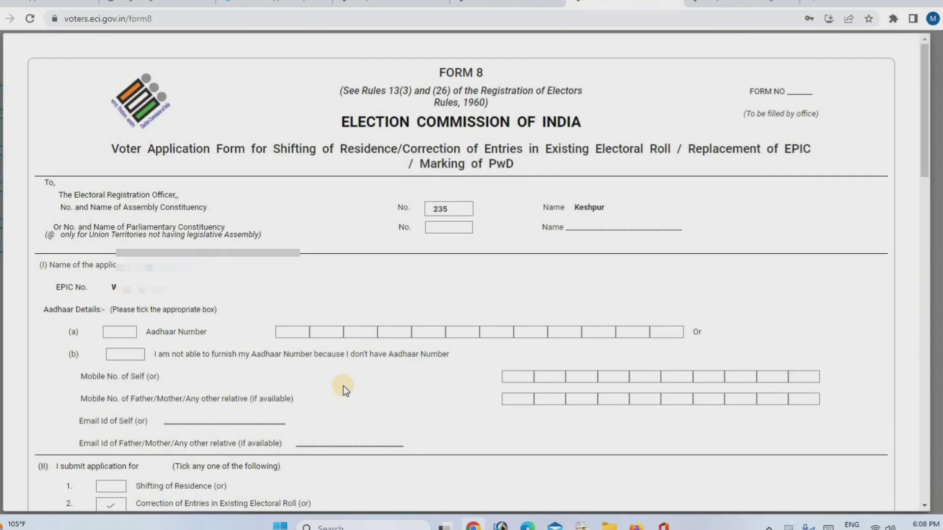
- Review the Form 8 preview through the declaration and submit the application, confirming the submission
{"action": "scroll", "coordinate": [343, 388], "scroll_direction": "down", "scroll_amount": 15}
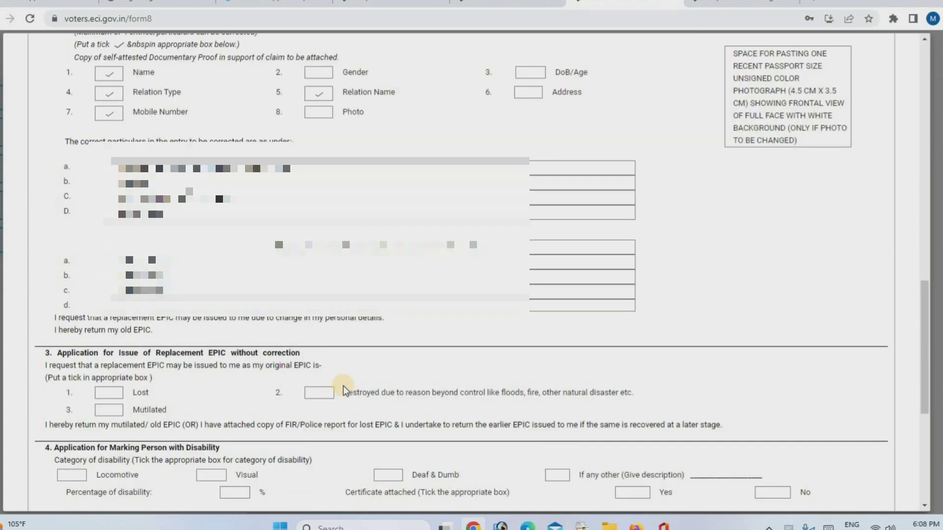
{"action": "scroll", "coordinate": [343, 388], "scroll_direction": "down", "scroll_amount": 6}
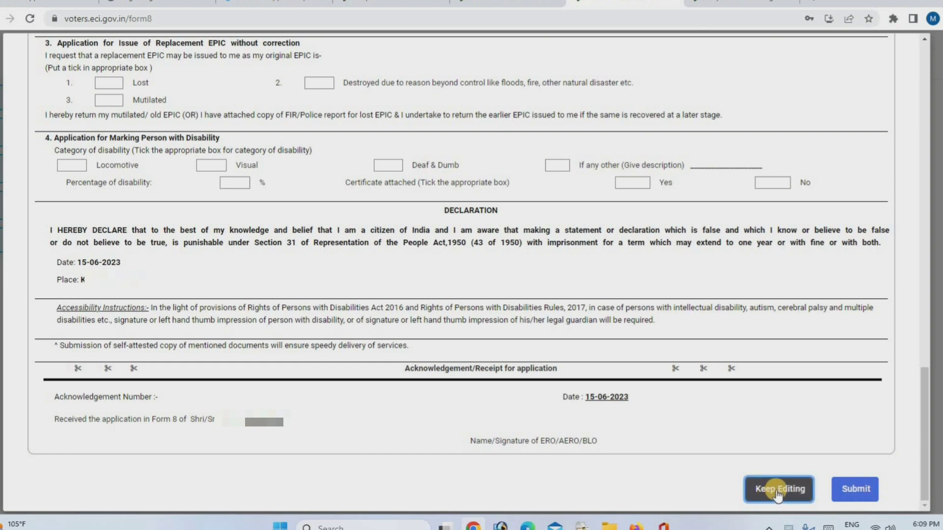
{"action": "left_click", "coordinate": [855, 489]}
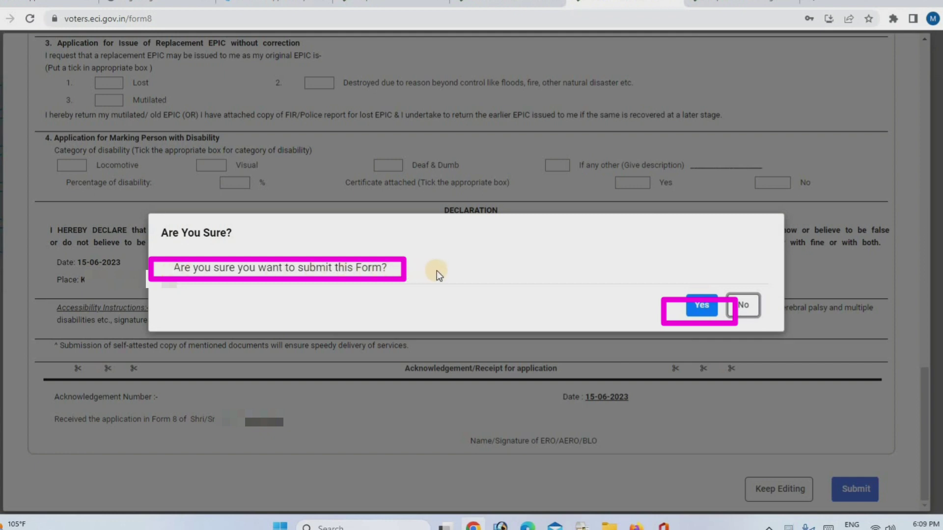
{"action": "left_click", "coordinate": [701, 308]}
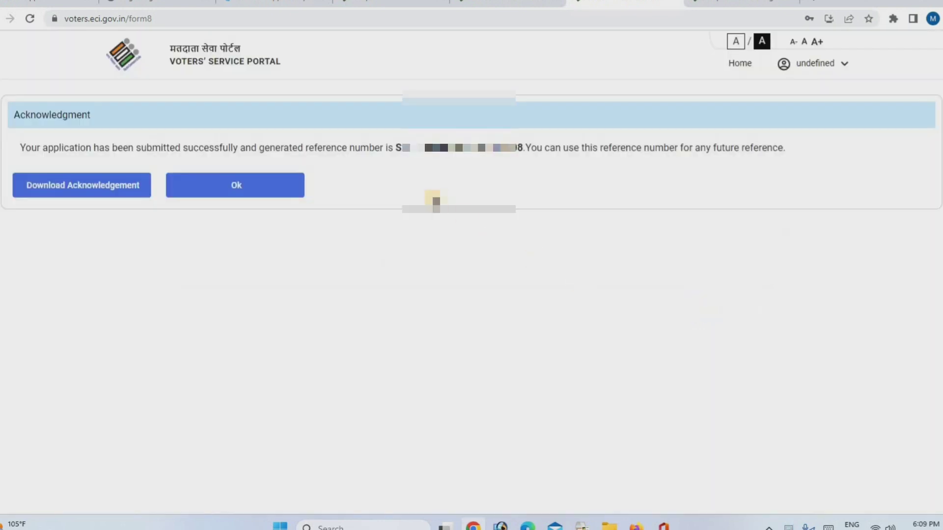
- Highlight the application's reference number and download the acknowledgement
{"action": "left_click_drag", "start_coordinate": [392, 148], "coordinate": [521, 157]}
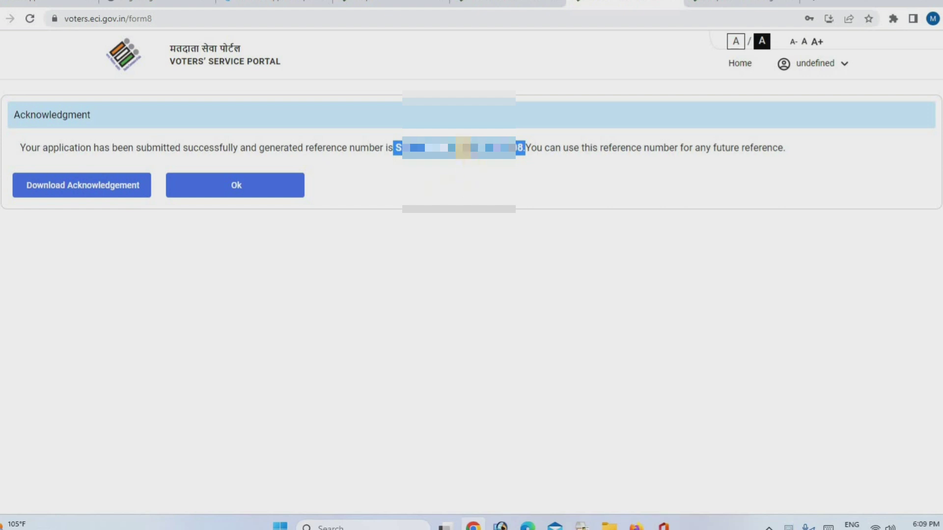
{"action": "left_click", "coordinate": [467, 174]}
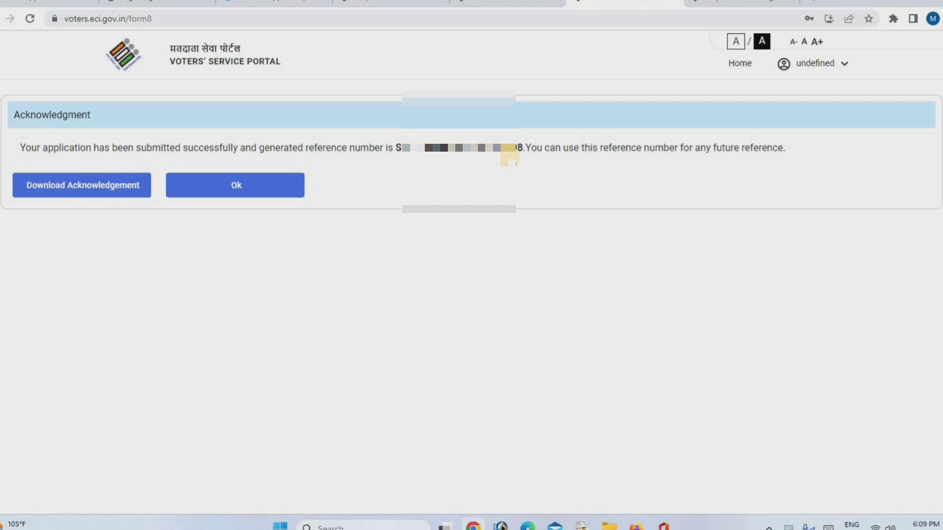
{"action": "left_click", "coordinate": [83, 187]}
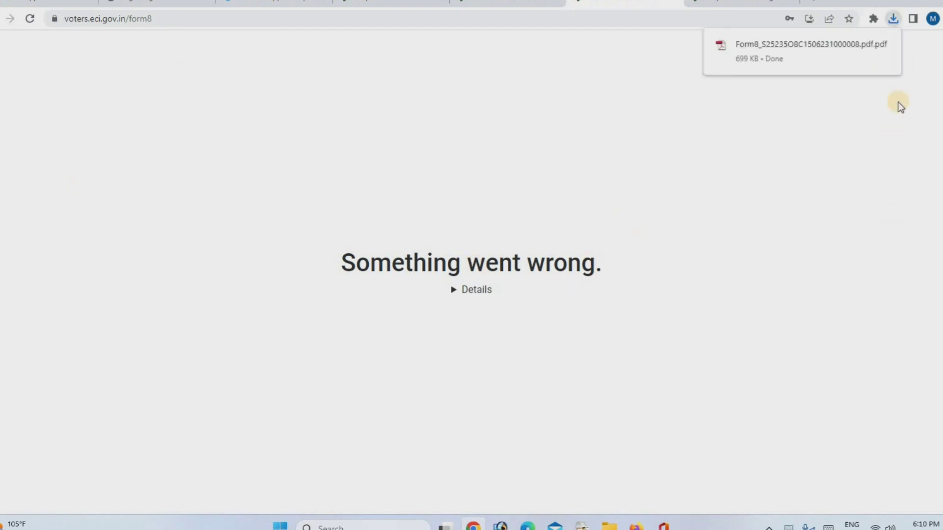
- Open the downloaded Form 8 PDF from the Downloads folder and check its acknowledgment number and corrected particulars
{"action": "left_click", "coordinate": [864, 45]}
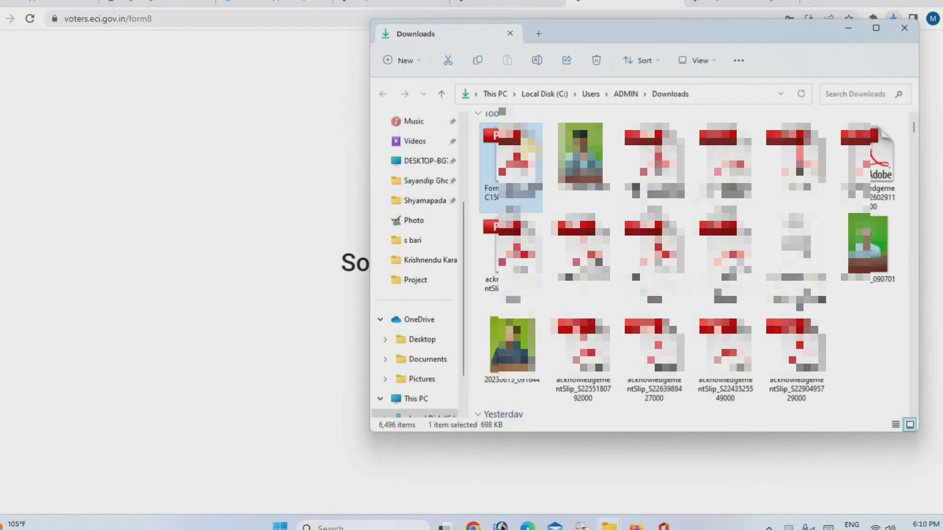
{"action": "double_click", "coordinate": [535, 150]}
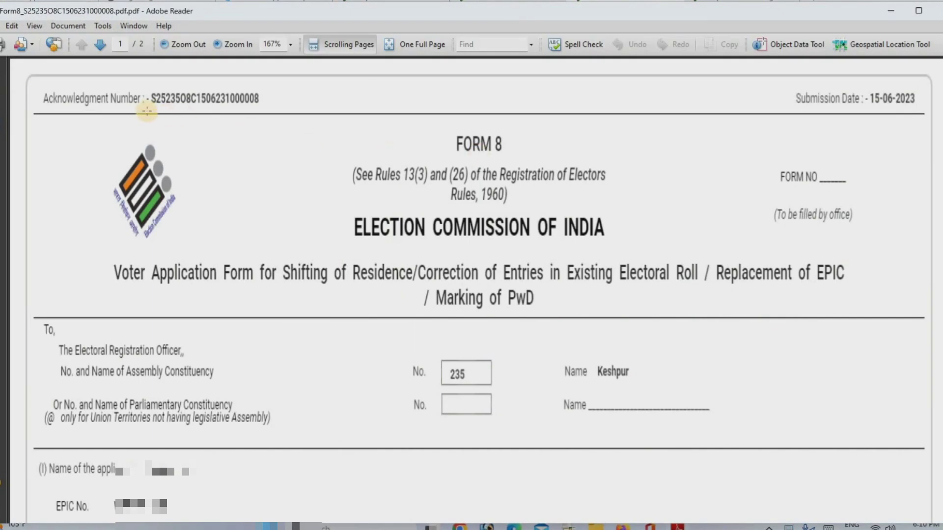
{"action": "double_click", "coordinate": [234, 109]}
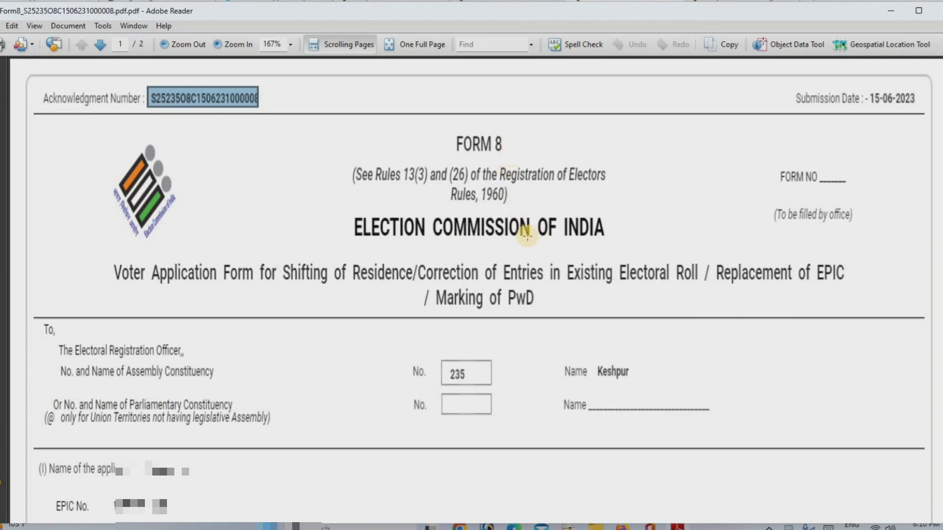
{"action": "left_click", "coordinate": [412, 160]}
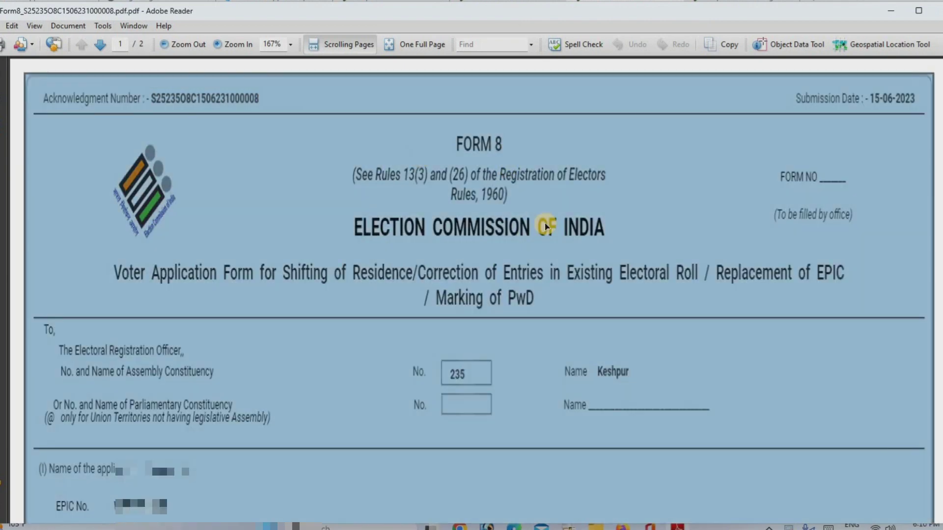
{"action": "left_click", "coordinate": [726, 186]}
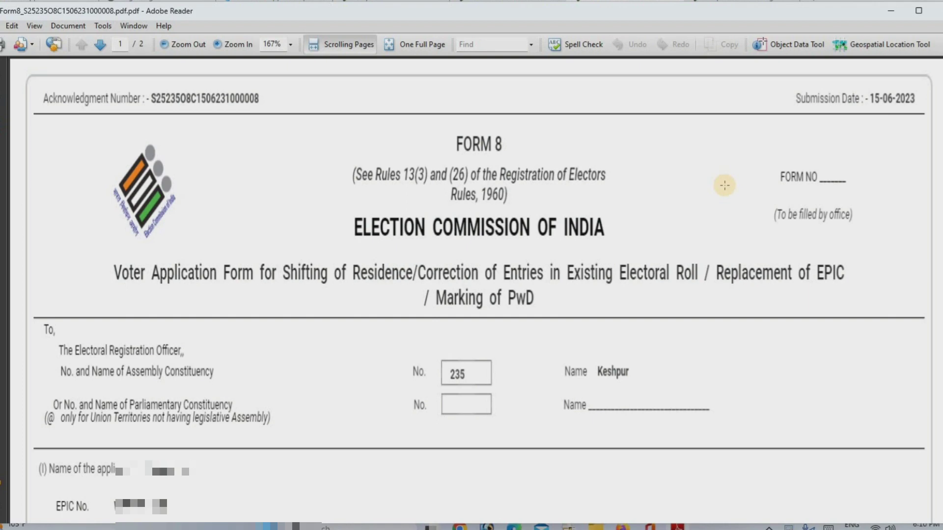
{"action": "scroll", "coordinate": [724, 186], "scroll_direction": "down", "scroll_amount": 15}
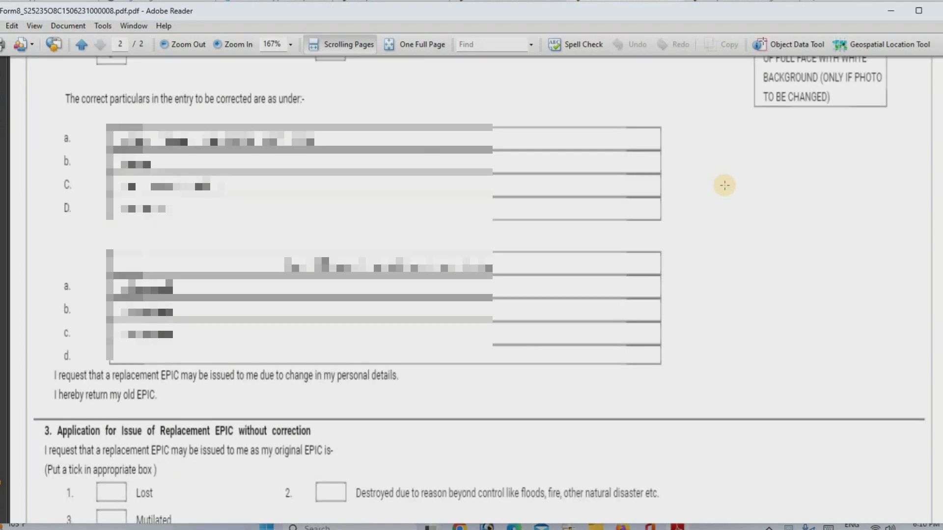